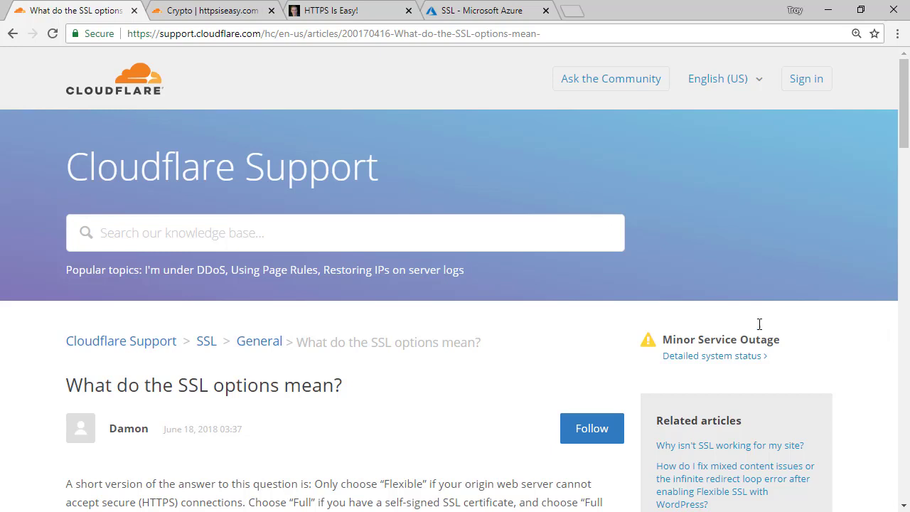
On the Crypto page, change httpsiseasy.com's SSL dropdown to Full (strict), then view the HTTPS Is Easy! site
{"action": "scroll", "coordinate": [760, 320], "scroll_direction": "down", "scroll_amount": 5}
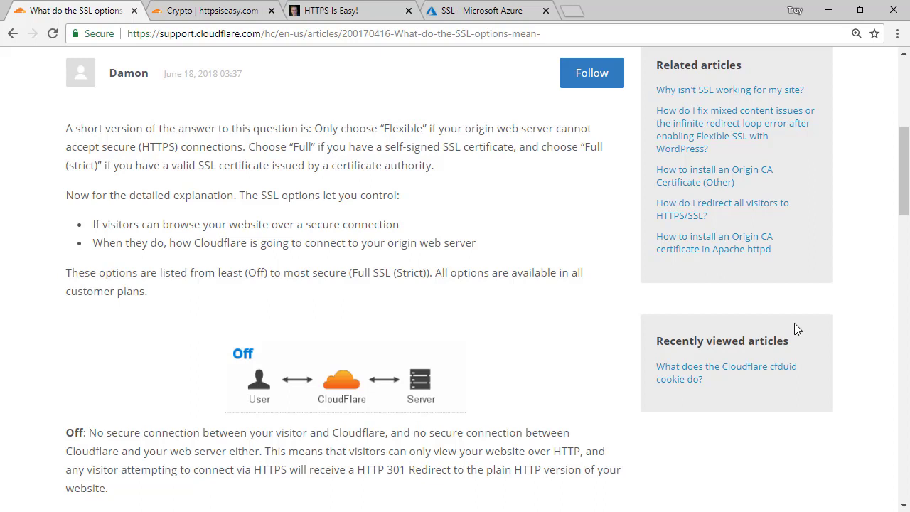
{"action": "scroll", "coordinate": [796, 328], "scroll_direction": "down", "scroll_amount": 3}
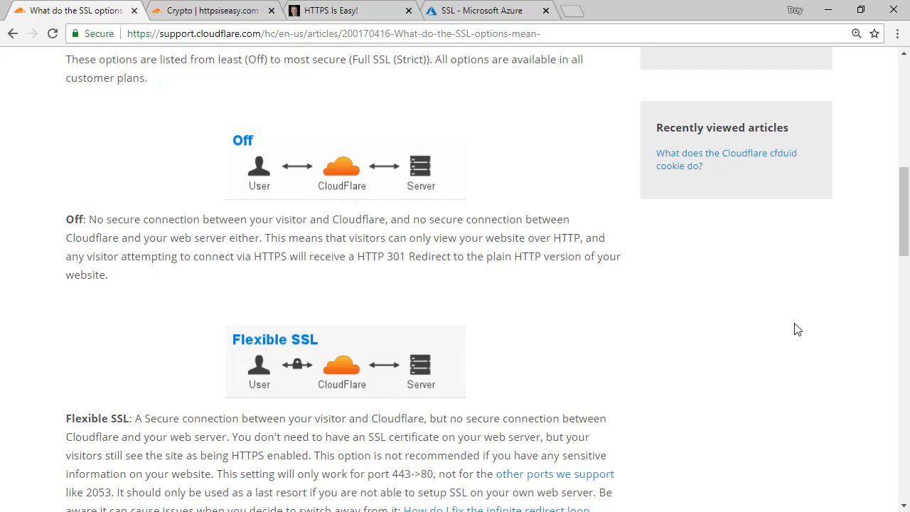
{"action": "scroll", "coordinate": [797, 329], "scroll_direction": "down", "scroll_amount": 4}
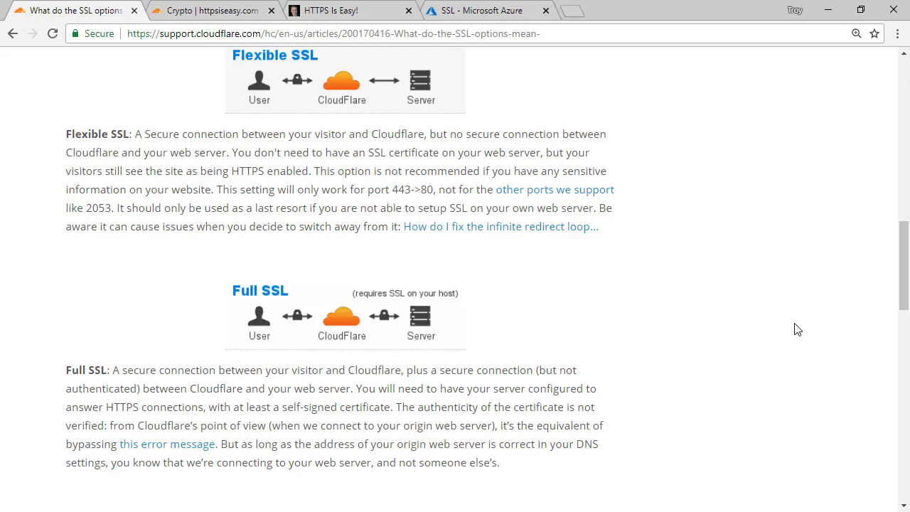
{"action": "scroll", "coordinate": [797, 329], "scroll_direction": "down", "scroll_amount": 3}
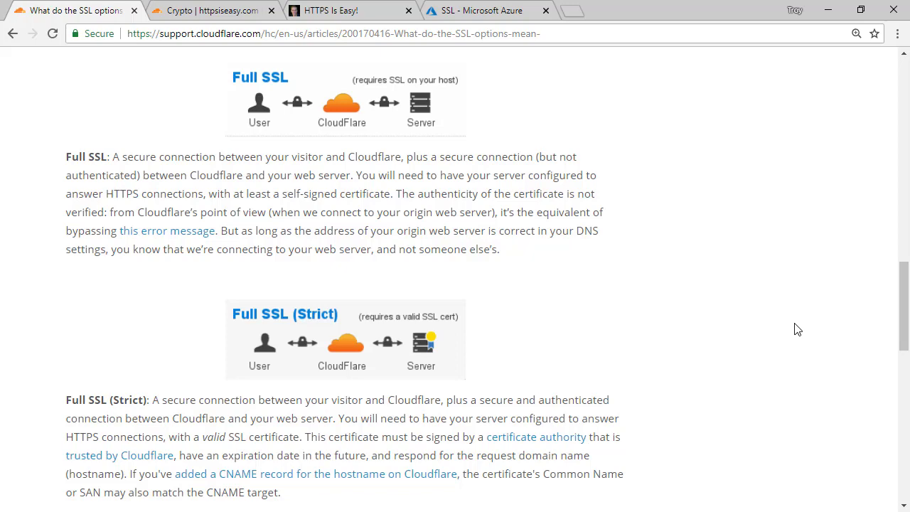
{"action": "left_click", "coordinate": [230, 14]}
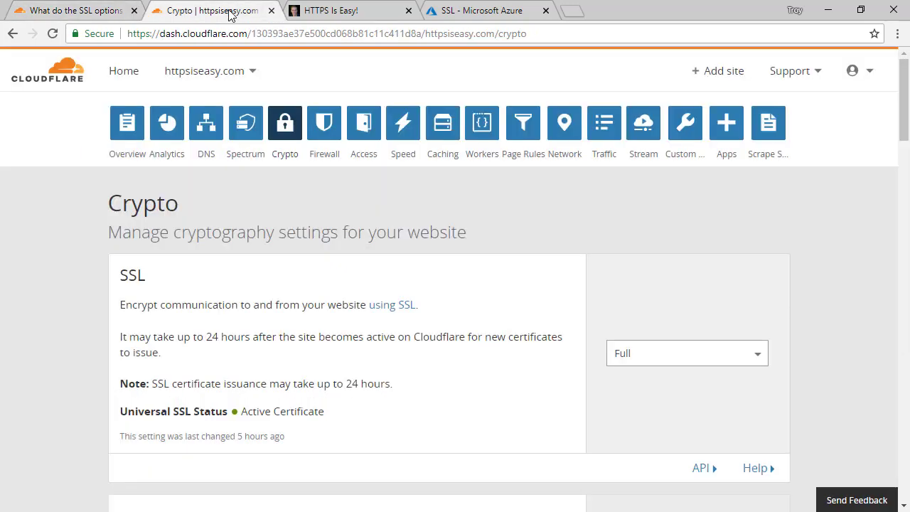
{"action": "left_click", "coordinate": [757, 355]}
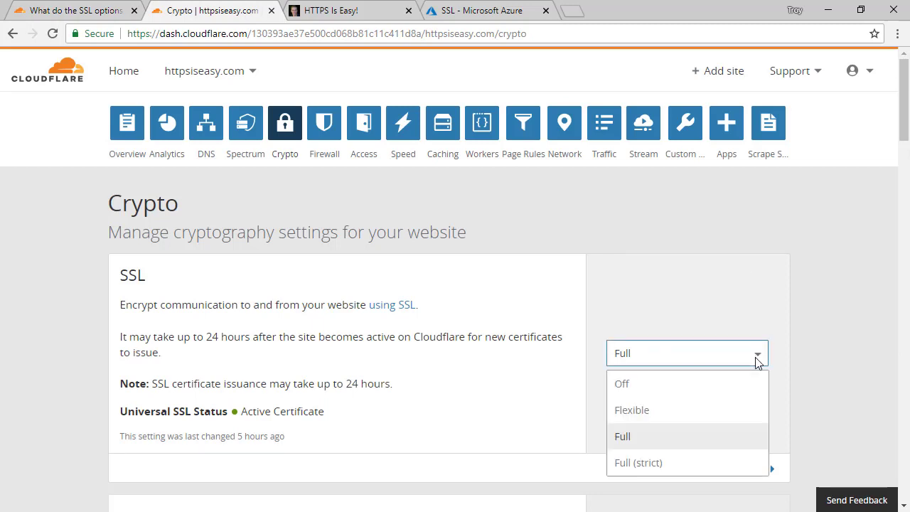
{"action": "left_click", "coordinate": [651, 464]}
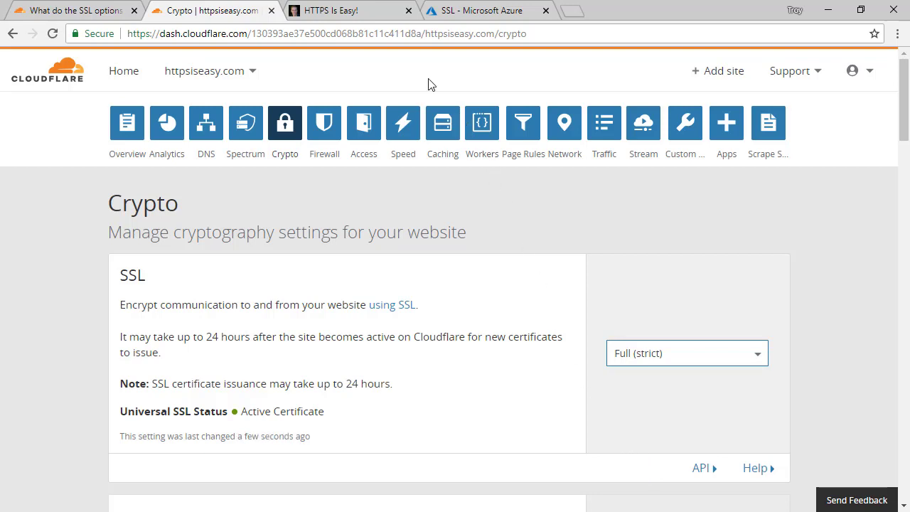
{"action": "left_click", "coordinate": [355, 16]}
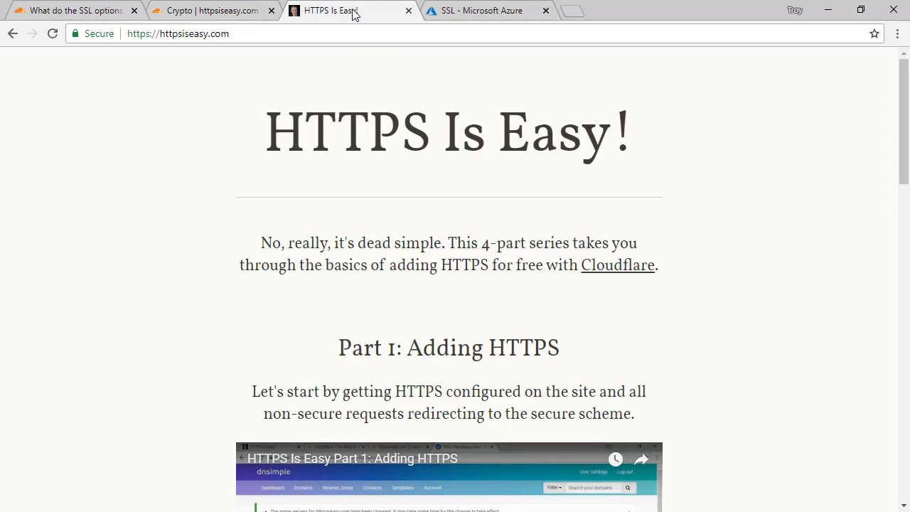
Reload httpsiseasy.com to confirm it now fails with Error 526 Invalid SSL certificate
{"action": "left_click", "coordinate": [52, 34]}
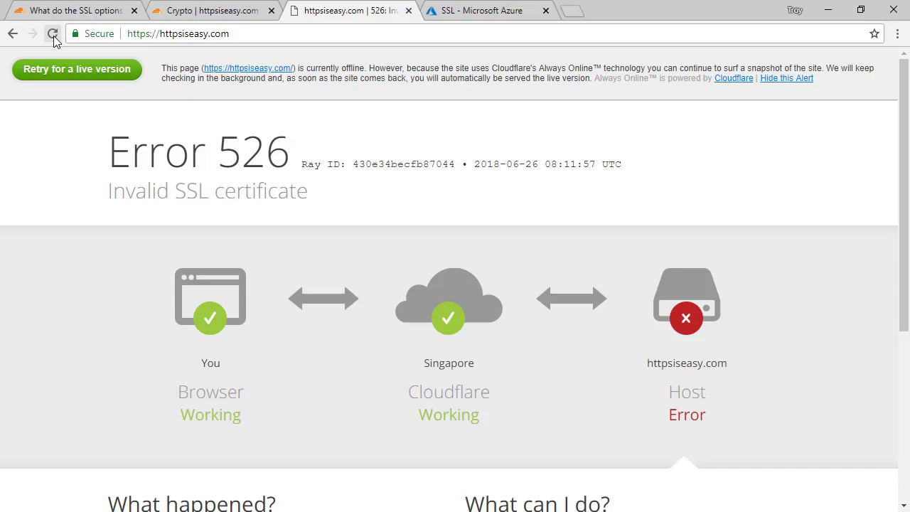
Create a default 15-year RSA origin certificate for httpsiseasy.com and *.httpsiseasy.com in PEM format
{"action": "left_click", "coordinate": [174, 13]}
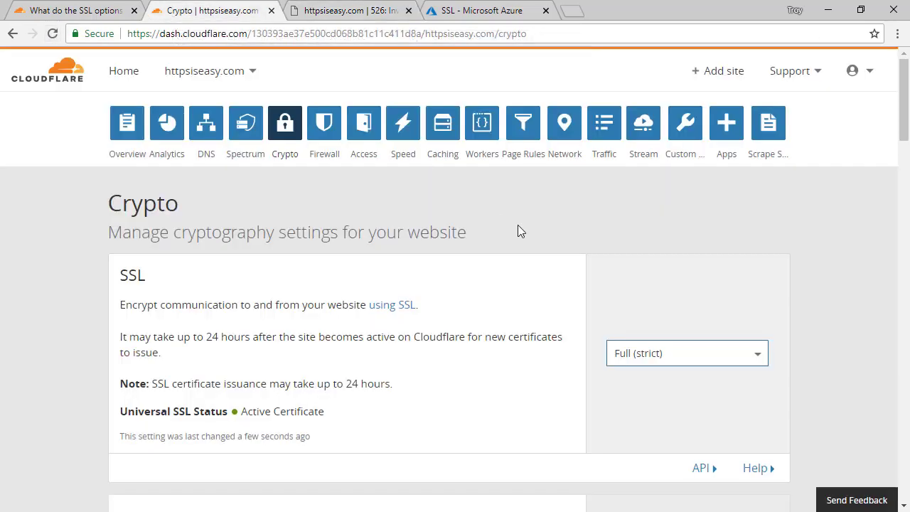
{"action": "scroll", "coordinate": [517, 226], "scroll_direction": "down", "scroll_amount": 9}
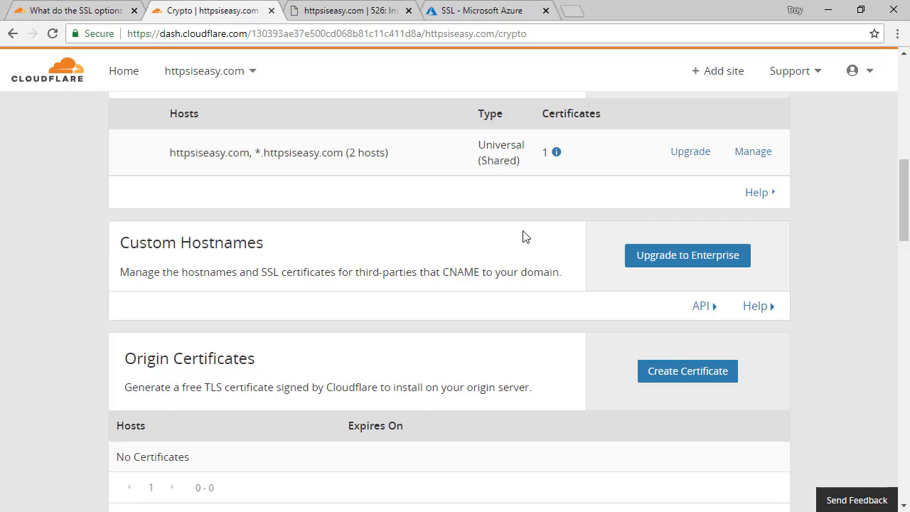
{"action": "left_click", "coordinate": [689, 373]}
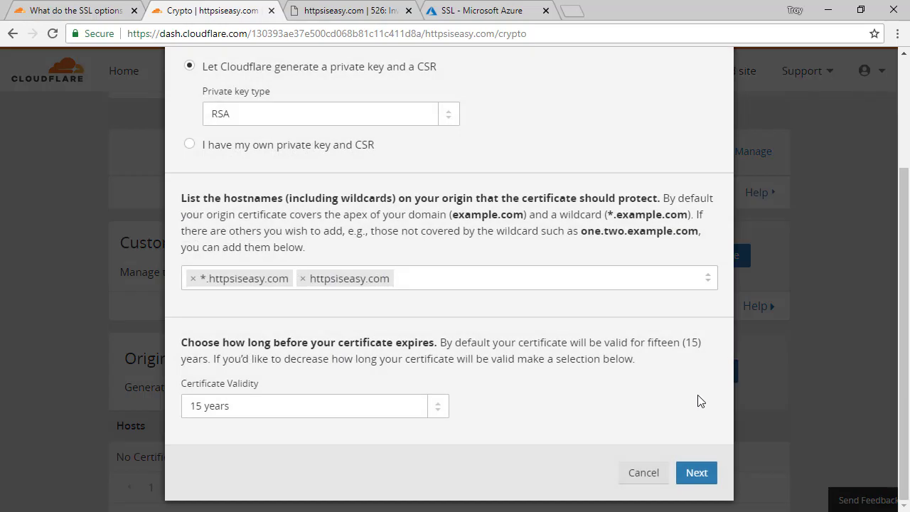
{"action": "left_click", "coordinate": [697, 473]}
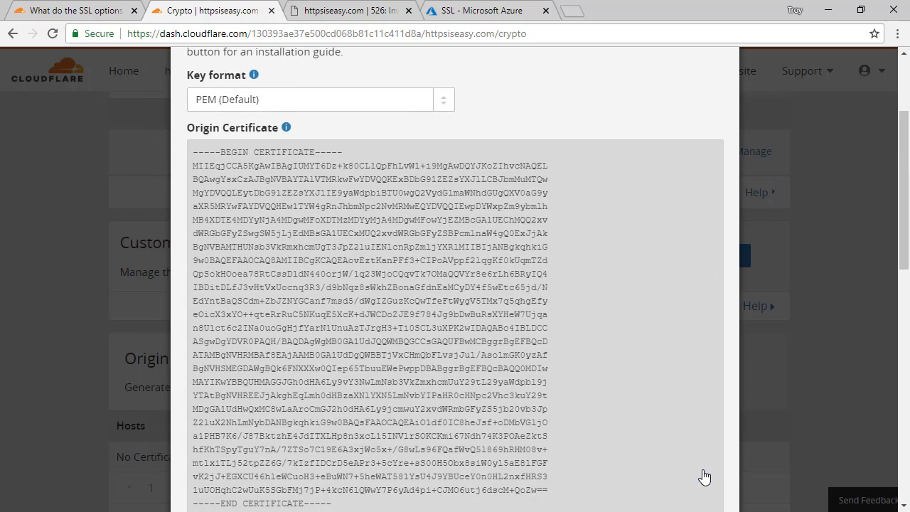
{"action": "scroll", "coordinate": [704, 477], "scroll_direction": "down", "scroll_amount": 1}
Paste the copied certificate into Notepad and save it as httpsiseasy.pem with All Files type in C:\Temp
{"action": "left_click_drag", "start_coordinate": [194, 91], "coordinate": [341, 433]}
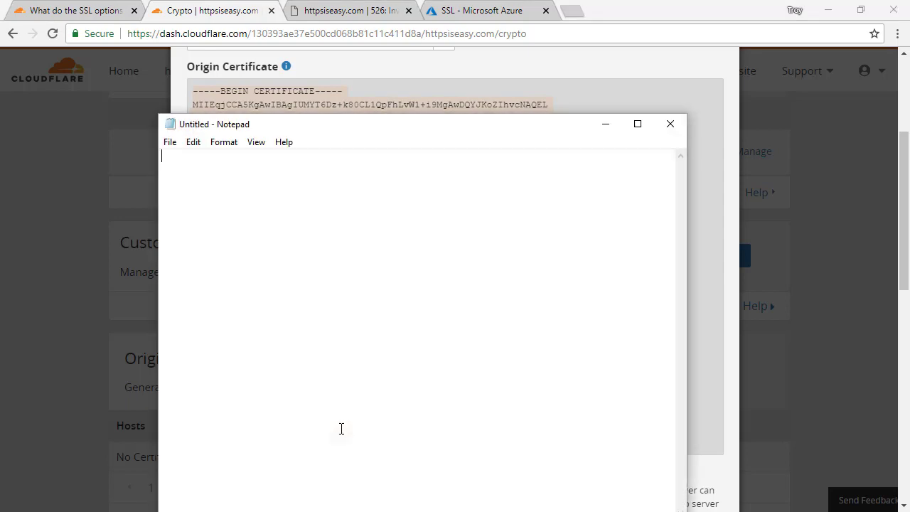
{"action": "type", "text": "-----BEGIN CERTIFICATE----- MIIEqjCCA5KgAwIBAgIUMYT6Dz+k80CL1QpFhLvW1+i9MgAwDQYJKoZIhvcNAQEL BQAwgYsxCzAJBgNVBAYTAlVTMRkwFwYDVQQKExBDbG91ZEZsYXJlLCBJbmMuMTQw MgYDVQQLEytDbG91ZEZsYXJlIE9yaWdpbiBTU0wgQ2VydGlmaWNhdGUgQXV0aG9y aXR5MRYwFAYDVQQHEw1TYW4gRnJhbmNpc2NvMRMwEQYDVQQIEwpDYWxpZm9ybmlh MB4XDTE4MDYyNjA4MDgwMFoXDTMzMDYyMjA4MDgwMFowYjEZMBcGA1UEChMQQ2xv dWRGbGFyZSwgSW5jLjEdMBsGA1UECxMUQ2xvdWRGbGFyZSBPcmlnaW4gQ0ExJjAk BgNVBAMTHUNsb3VkRmxhcmUgT3JpZ2luIENlcnRpZmljYXRlMIIBIjANBgkqhkiG 9w0BAQEFAAOCAQ8AMIIBCgKCAQEAovEztKanPFf3+CIPoAVppf2lqgKf0kUqmTZd QpSokHOoea78RtCssD1dN440orjW/1q23WjoCQqvTk7OMaQQVYr8e6rLh6BRyIQ4 IBDtDLfJ3vHtVxUocnq3R3/d9bNqz8sWkhZBonaGfdnEaMCyDY4f5wEtc65jd/N EdYntBaQSCdm+ZbJZNYGCanf7msd5/dWgIZGuzKcQwTfeFtWygV5TMx7q5qhgEfy eOicX3xYO++qteRrRuC5NKuqE5XcK+dJWCDoZJE9f784Jg9bDwBuRsXYHeW7Ujqa n8U1ct6c2INa0uoGgHjfYarN1UnuAzTJrgH3+Ti0SCL3uXPK2wIDAQABo4IBLDCC ASgwDgYDVR0PAQH/BAQDAgWgMB0GA1UdJQQWMBQGCCsGAQUFBwMCBggrBgEFBQcD ATAMBgNVHRMBAf8EAjAAMB0GA1UdDgQWBBTjVxCHmQbFLvsjJul/AsolmGK0yzAf BgNVHSMEGDAWgBQk6FNXXXw0QIep65TbuuEWePwppDBABggrBgEFBQcBAQQ0MDIw MAYIKwYBBQUHMAGGJGh0dHA6Ly9vY3NwLmNsb3VkZmxhcmUuY29tL29yaWdpbl9j YTAtBgNVHREEJjAkghEqLmh0dHBzaXNlYXN5LmNvbYIPaHR0cHNpc2Vhc3kuY29t MDgGA1UdHwQxMC8wLaAroCmGJ2h0dHA6Ly9jcmwuY2xvdWRmbGFyZS5jb20vb3Jp Z21uX2NhLmNybDANBgkqhkiG9w0BAQsFAAOCAQEAiO1df0IC8heJsf+oDMbVGljO a1PHB7K6/J87BktzhE4JdITXLHp8n3xq1l5INVlrSOKCKmi67Ndh74K3POAeZktS hfKhTSpyTguY7nA/7ZTSo7C19E6A3xjWo5x+/G8wLs96FQafWvQ5l869hRHM08v+ mtlxiTLj52tpZZ6G/7kIzfIDCrD5eAPr3+5cYre+sS00H5Obx8siW0yl5aE8lFGF vK2jJ+EGXCU46hleWCuoH3+eBuWN7+5heWAT581YsU4J9YBUceY0n0HL2nxfHRS3 1uUOHqhC2wUuK5SGbFMj7jP+4kcN6lQWwY7P6yAd4pi+CJMO6utj6dscM+QoZw== -----END CERTIFICATE-----"}
{"action": "key", "text": "ctrl+s"}
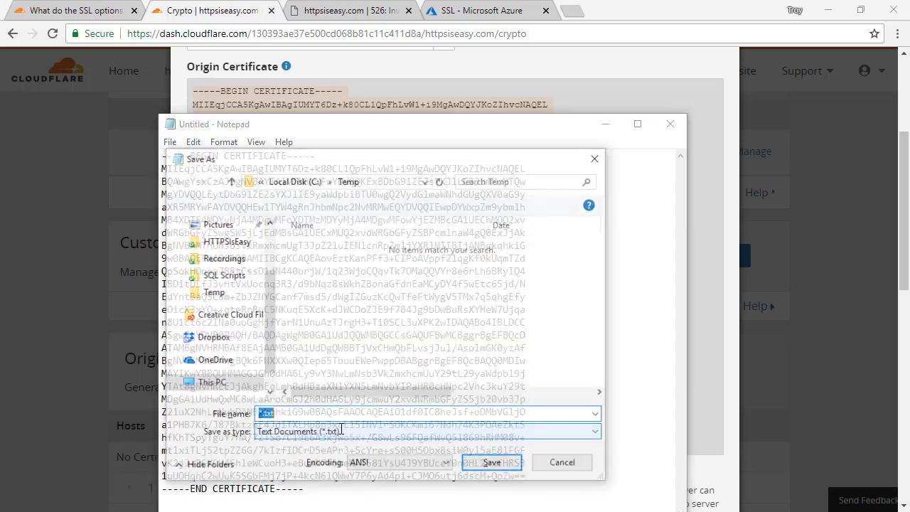
{"action": "type", "text": "httpsi"}
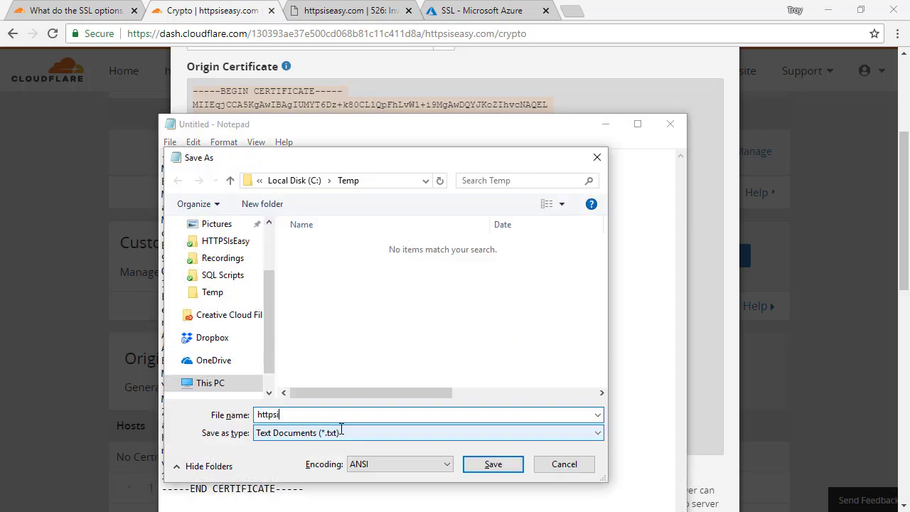
{"action": "type", "text": "seasy.pem"}
{"action": "left_click", "coordinate": [341, 432]}
{"action": "key", "text": "Down"}
{"action": "key", "text": "Return"}
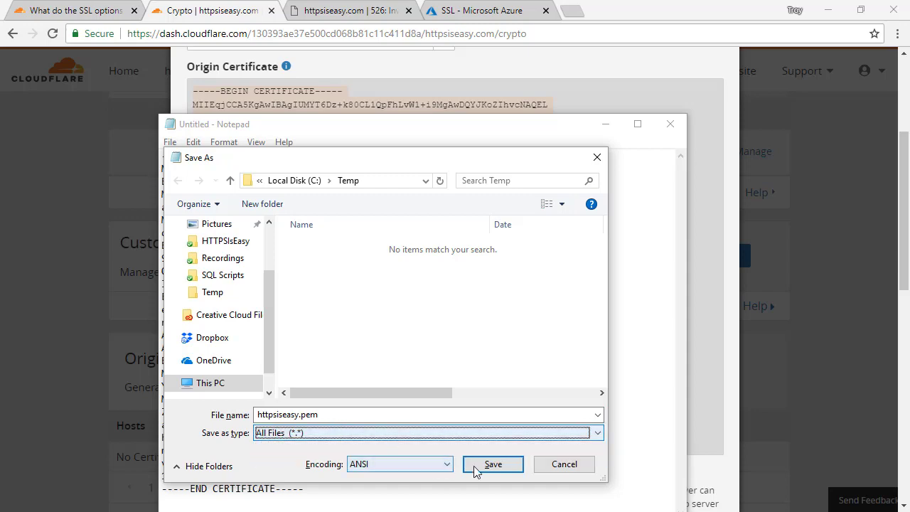
{"action": "left_click", "coordinate": [501, 466]}
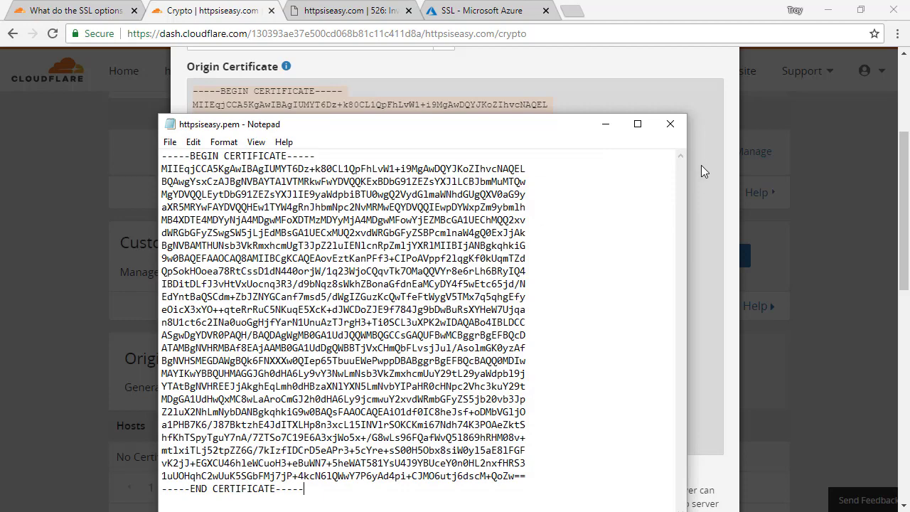
{"action": "left_click", "coordinate": [669, 124]}
Copy the Cloudflare private key and paste it into a new Notepad document
{"action": "scroll", "coordinate": [611, 213], "scroll_direction": "down", "scroll_amount": 5}
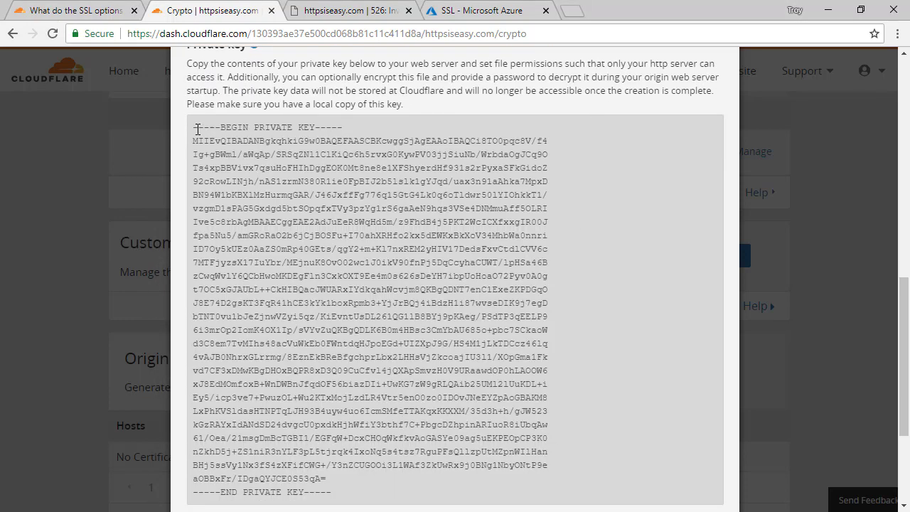
{"action": "left_click_drag", "start_coordinate": [192, 129], "coordinate": [375, 494]}
{"action": "key", "text": "super"}
{"action": "type", "text": "notepad"}
{"action": "key", "text": "Return"}
{"action": "key", "text": "ctrl+v"}
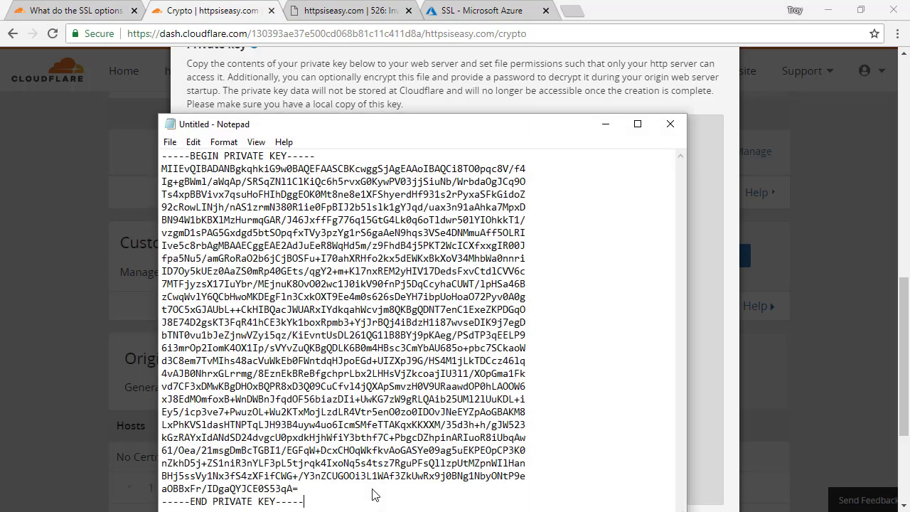
Save the key as httpsiseasy.key with All Files type in C:\Temp and close Notepad
{"action": "key", "text": "ctrl+s"}
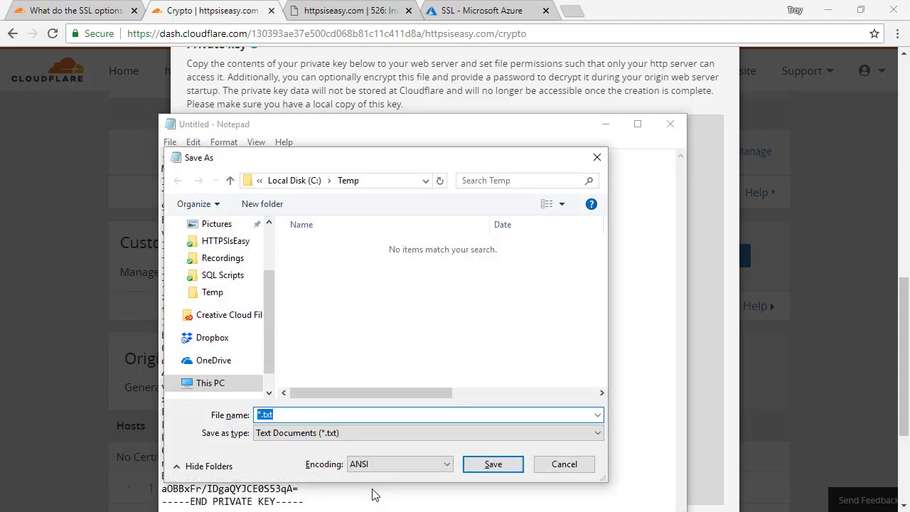
{"action": "type", "text": "httpsiseasy."}
{"action": "type", "text": "ey"}
{"action": "key", "text": "Tab"}
{"action": "key", "text": "alt+Down"}
{"action": "key", "text": "Down"}
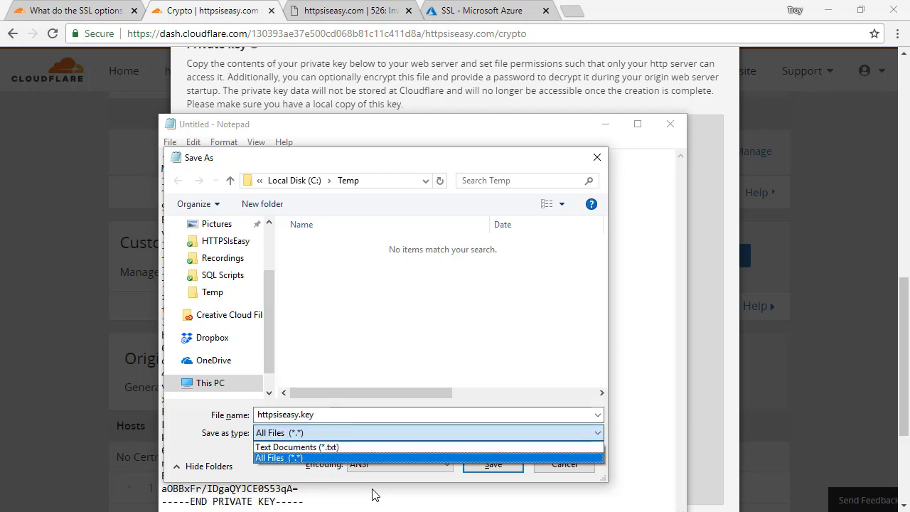
{"action": "key", "text": "Return"}
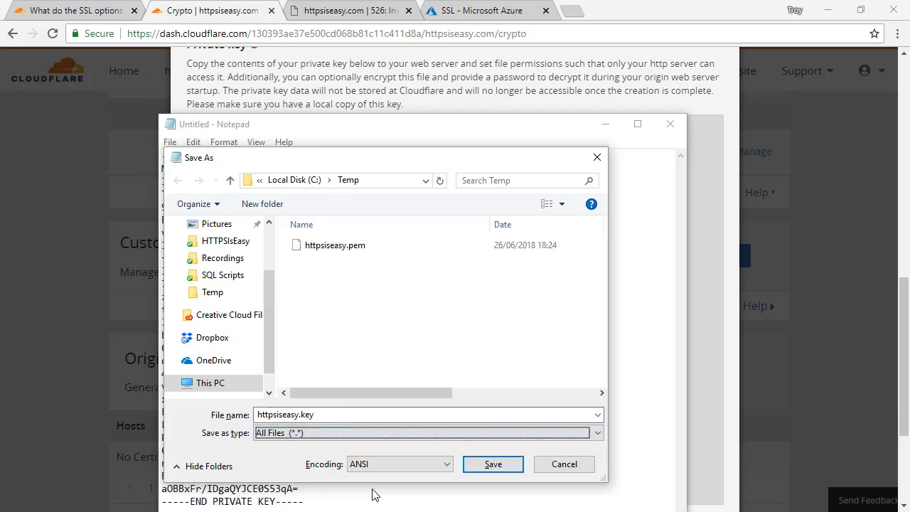
{"action": "left_click", "coordinate": [480, 468]}
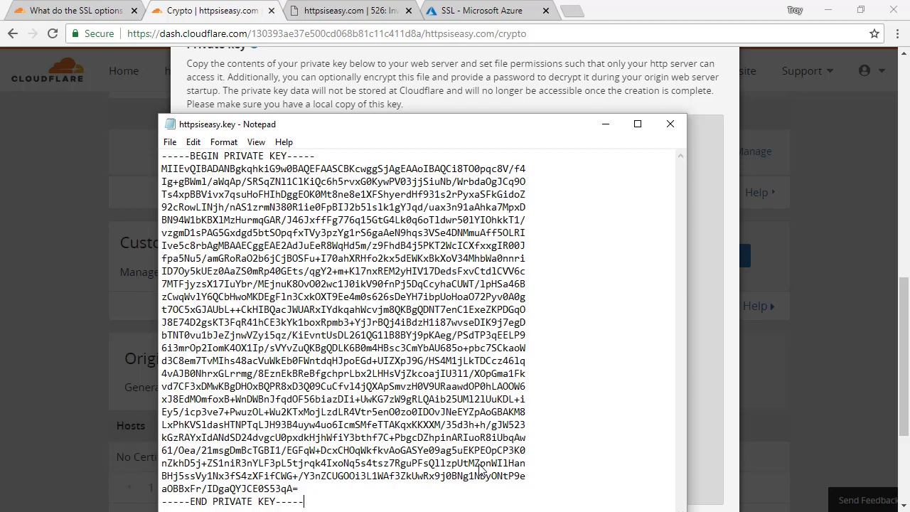
{"action": "left_click", "coordinate": [669, 123]}
Open Upload Certificate under Certificates in the HTTPSIsEasy app's SSL settings
{"action": "left_click", "coordinate": [516, 8]}
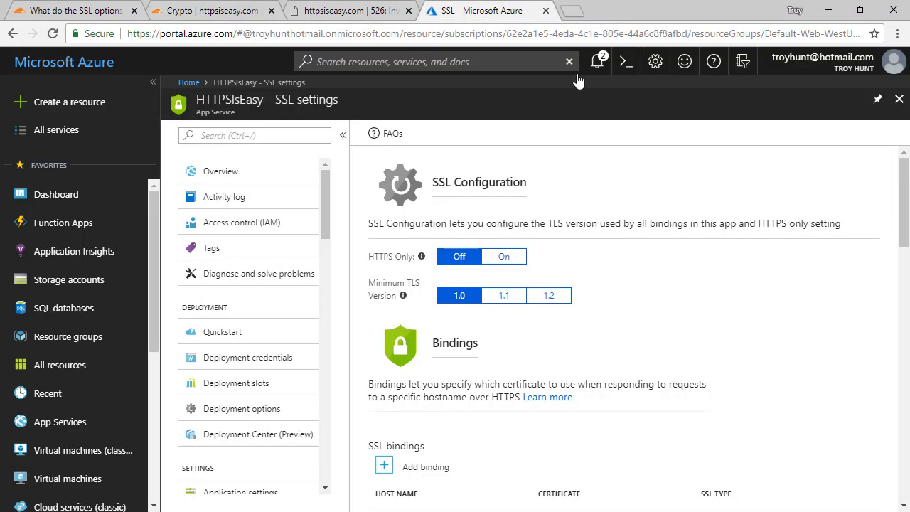
{"action": "scroll", "coordinate": [716, 293], "scroll_direction": "down", "scroll_amount": 1}
{"action": "scroll", "coordinate": [716, 293], "scroll_direction": "down", "scroll_amount": 3}
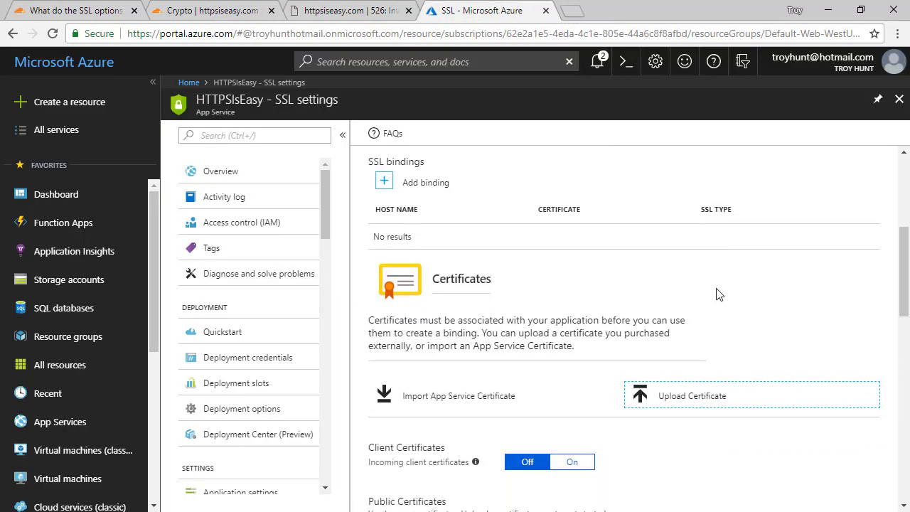
{"action": "left_click", "coordinate": [699, 404]}
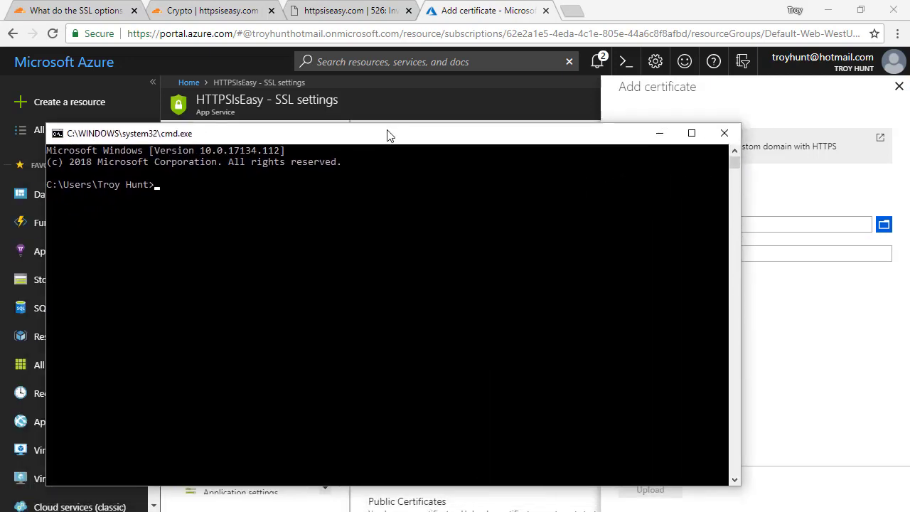
Run openssl pkcs12 -export to merge httpsiseasy.key and httpsiseasy.pem into password-protected c:\temp\httpsiseasy.pfx
{"action": "type", "text": "C:\\OpenSSL-Win32\\bin\\openssl pkcs12 -export -inkey c:\\temp\\httpsiseasy.key -in c:\\temp\\httpsiseasy.pem -name httpsiseasy -out c:\\temp\\httpsiseasy.pfx"}
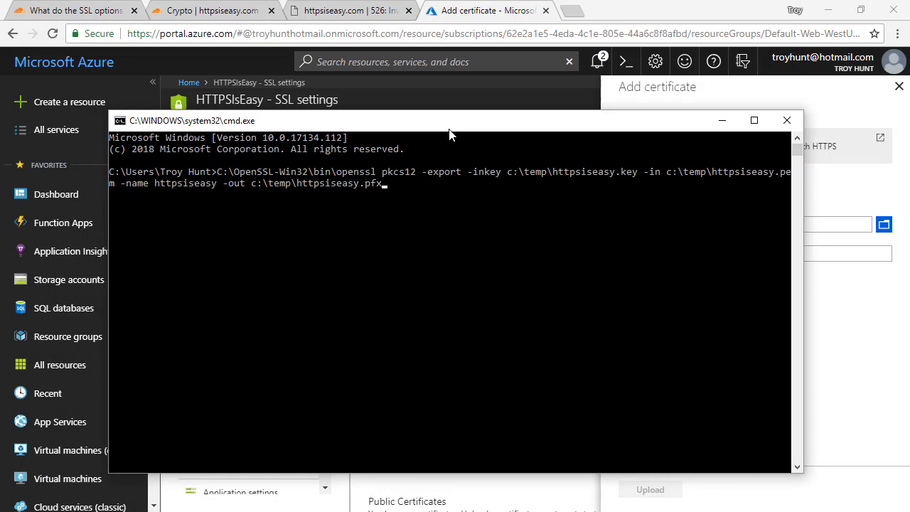
{"action": "key", "text": "Return"}
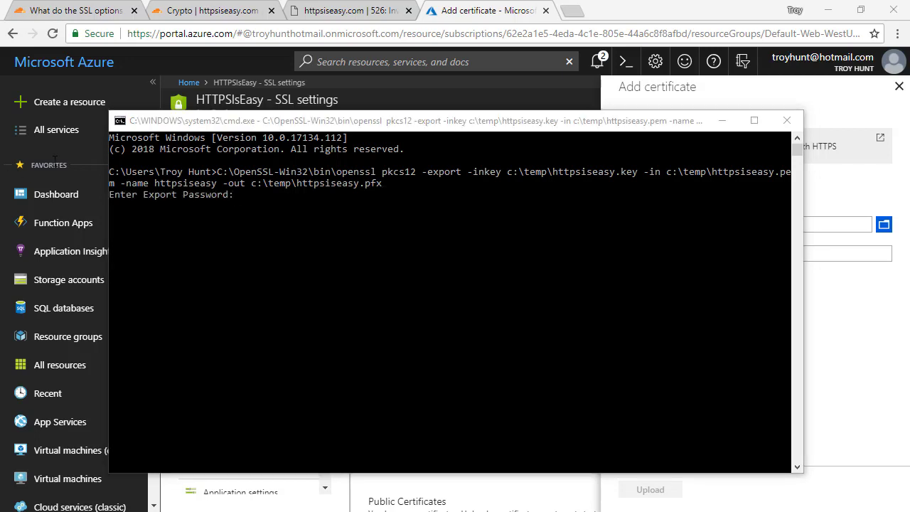
{"action": "left_click", "coordinate": [321, 122]}
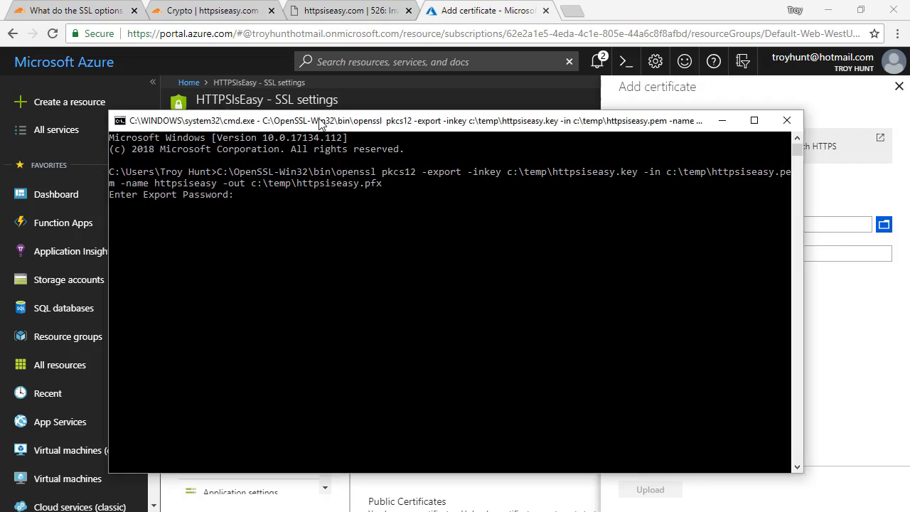
{"action": "key", "text": "Return"}
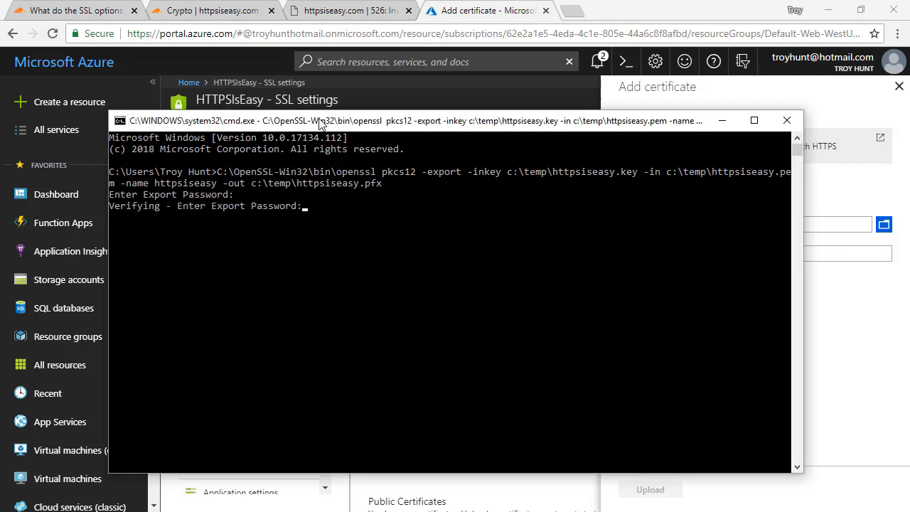
{"action": "key", "text": "Return"}
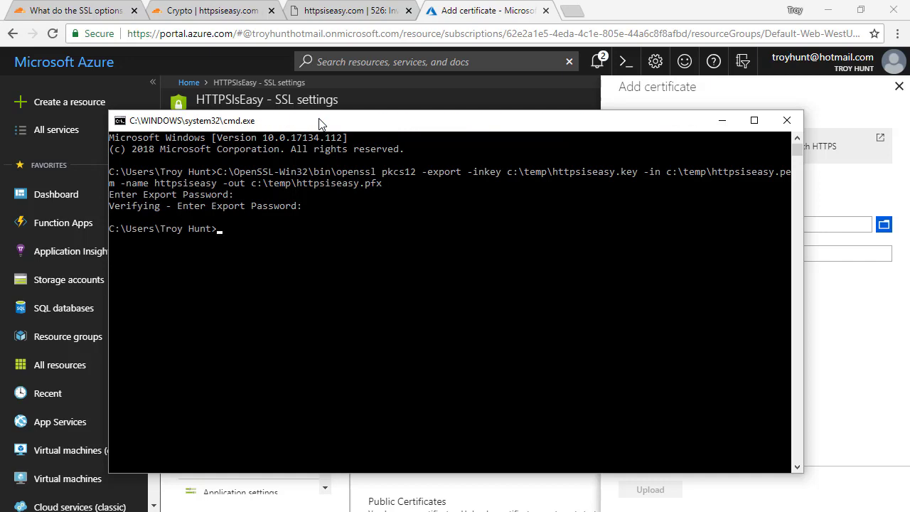
{"action": "left_click", "coordinate": [815, 87]}
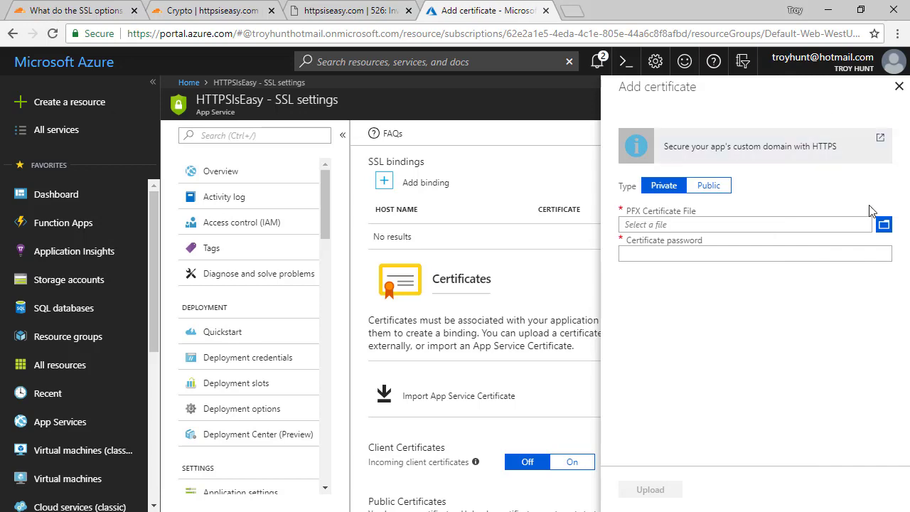
Upload C:\Temp\httpsiseasy.pfx with its certificate password as the app's private certificate
{"action": "left_click", "coordinate": [883, 224]}
{"action": "left_click", "coordinate": [54, 224]}
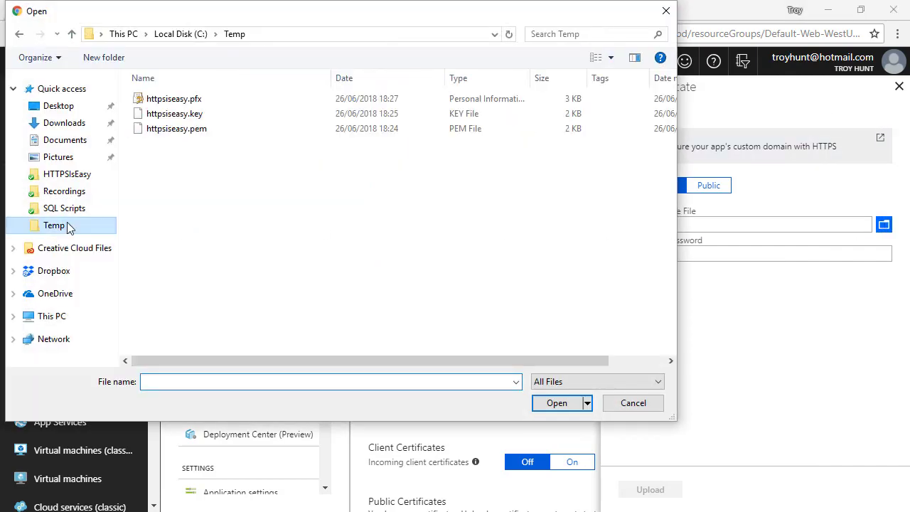
{"action": "double_click", "coordinate": [174, 98]}
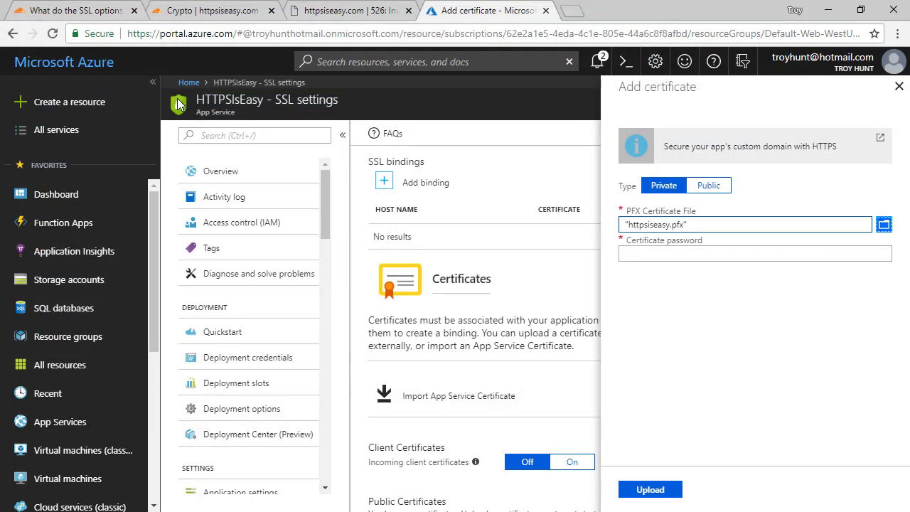
{"action": "left_click", "coordinate": [718, 248]}
{"action": "key", "text": "ctrl+v"}
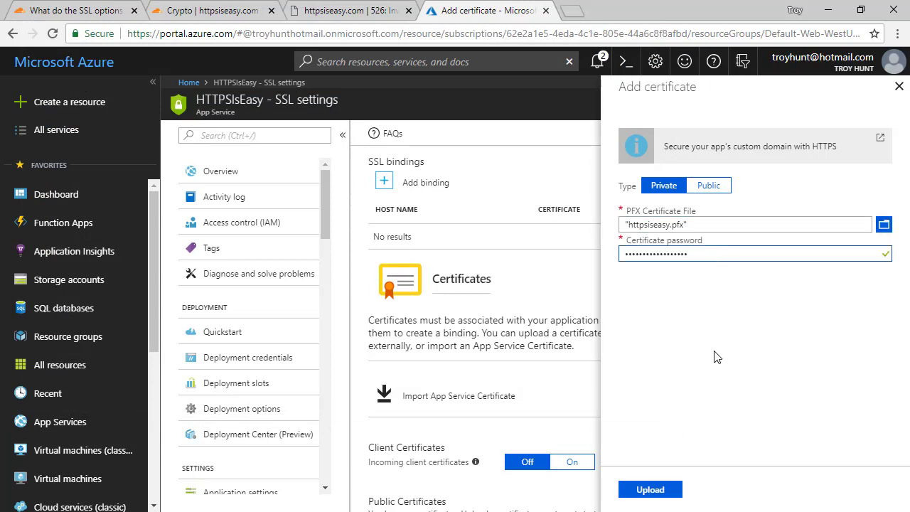
{"action": "left_click", "coordinate": [652, 491]}
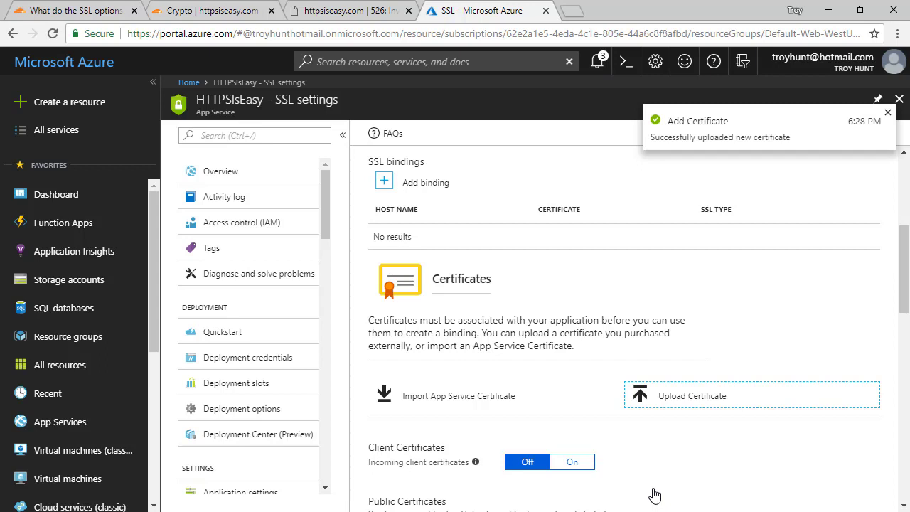
{"action": "left_click", "coordinate": [385, 183]}
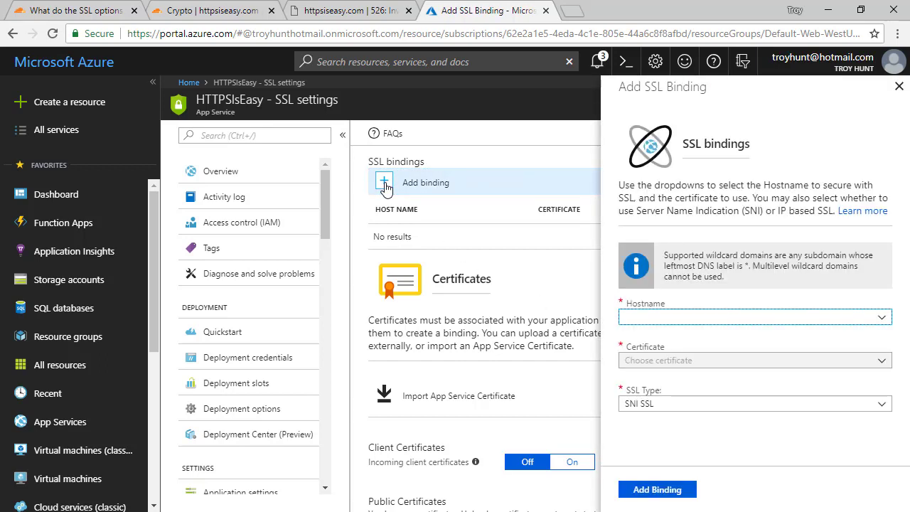
Pick hostname httpsiseasy.com and the CloudFlare Origin Certificate, then add the SNI SSL binding
{"action": "left_click", "coordinate": [750, 320]}
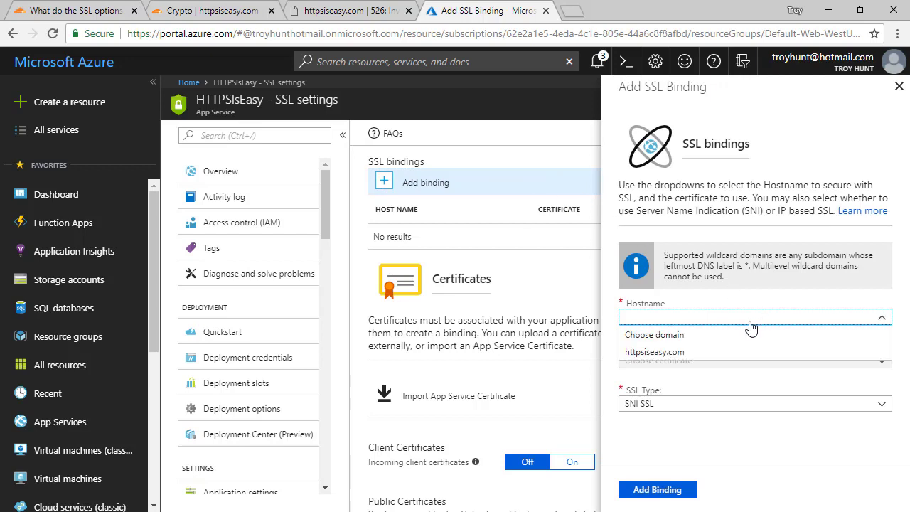
{"action": "left_click", "coordinate": [710, 353]}
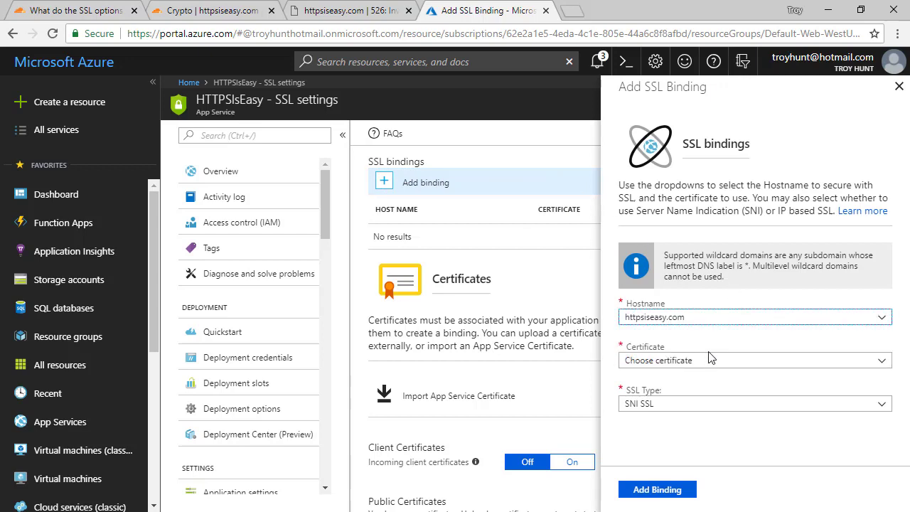
{"action": "left_click", "coordinate": [715, 361]}
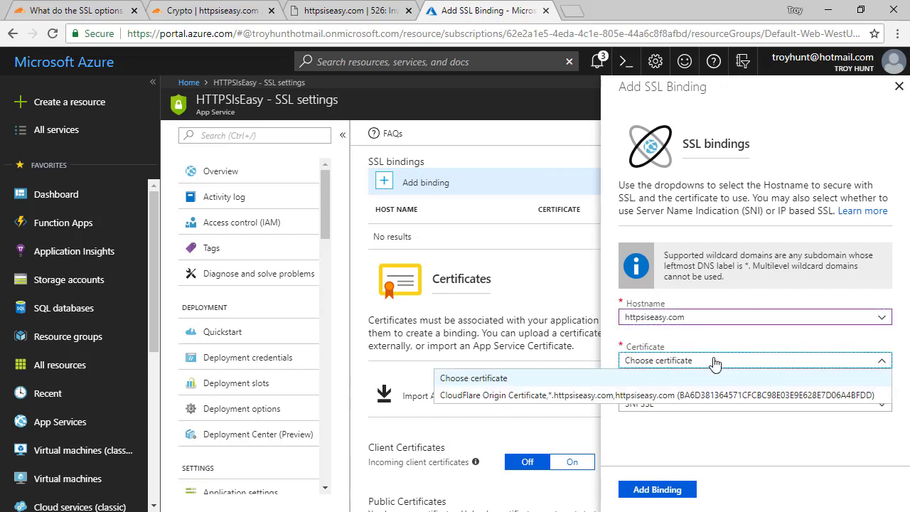
{"action": "left_click", "coordinate": [715, 395]}
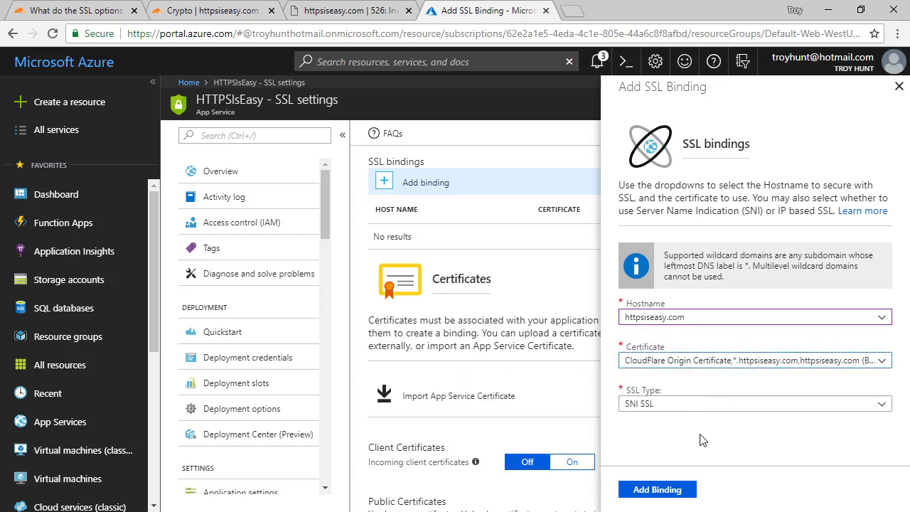
{"action": "left_click", "coordinate": [668, 496]}
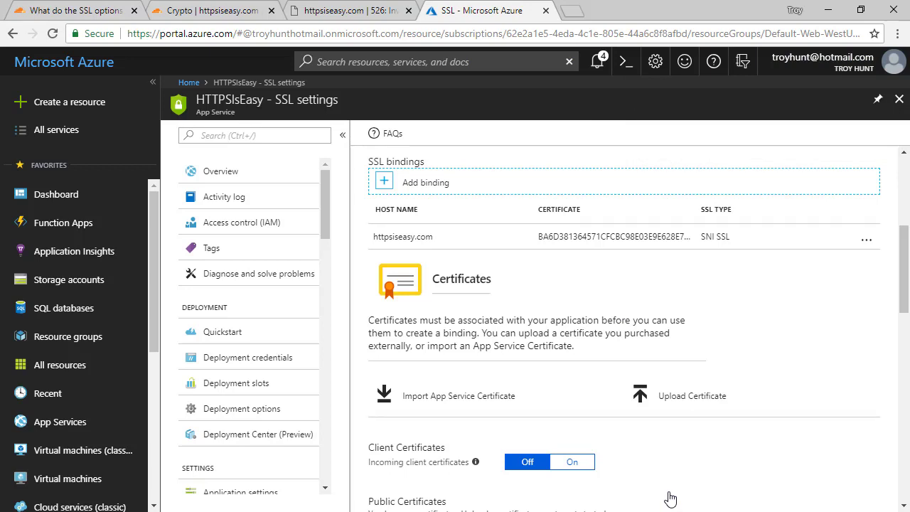
Return to the httpsiseasy.com tab showing Error 526 and reload it to test the new certificate
{"action": "left_click", "coordinate": [346, 13]}
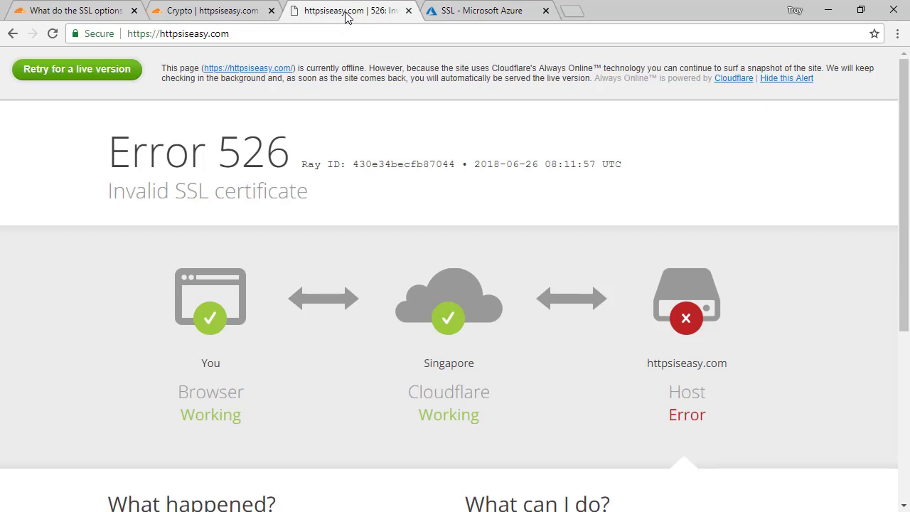
{"action": "left_click", "coordinate": [52, 33]}
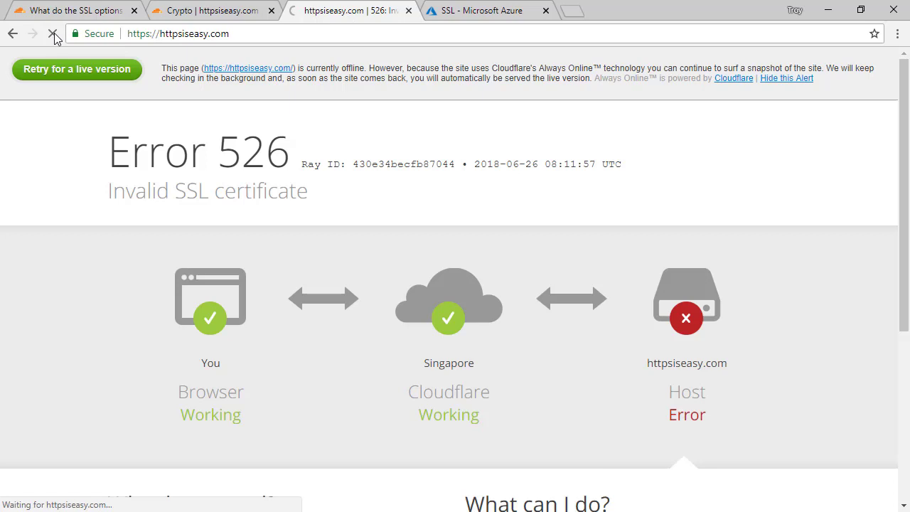